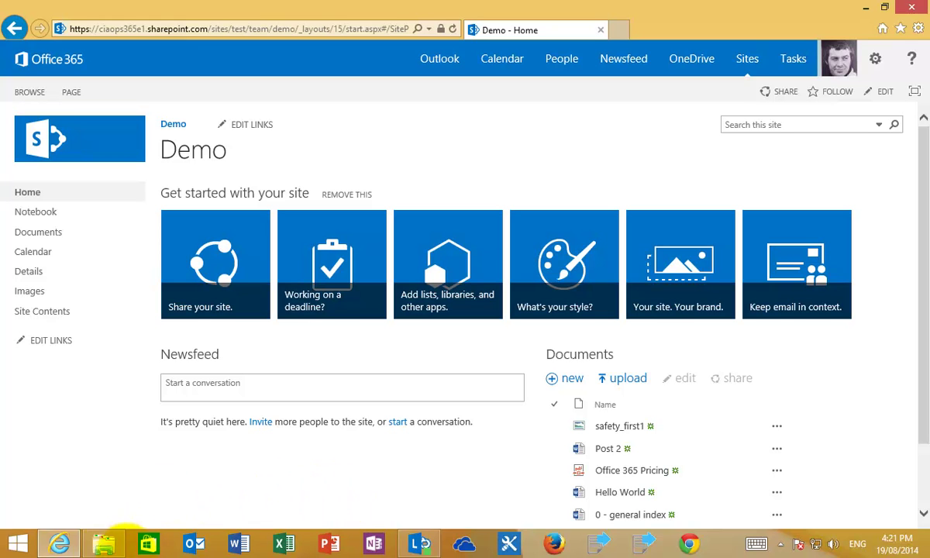
Step: Open the SKU-pricing workbook from the download folder in Excel
{"action": "left_click", "coordinate": [104, 541]}
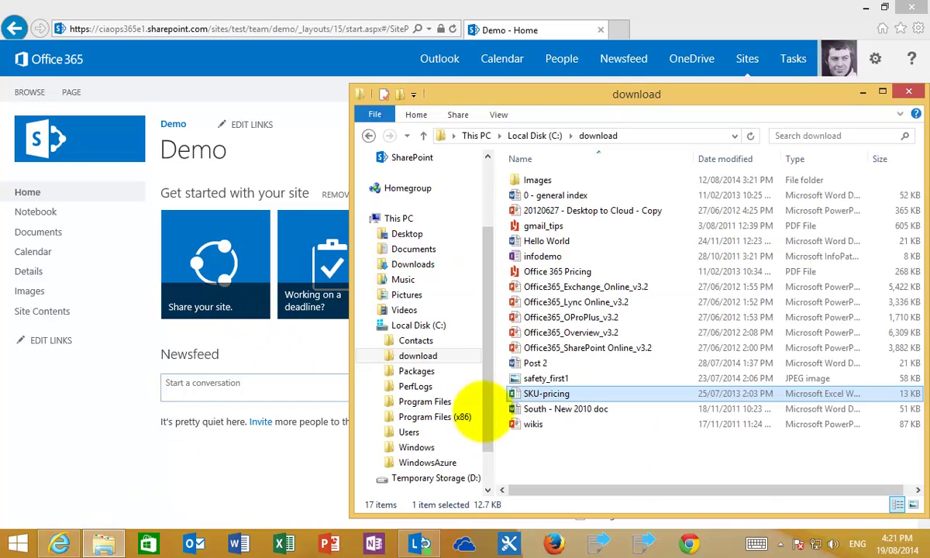
{"action": "double_click", "coordinate": [528, 395]}
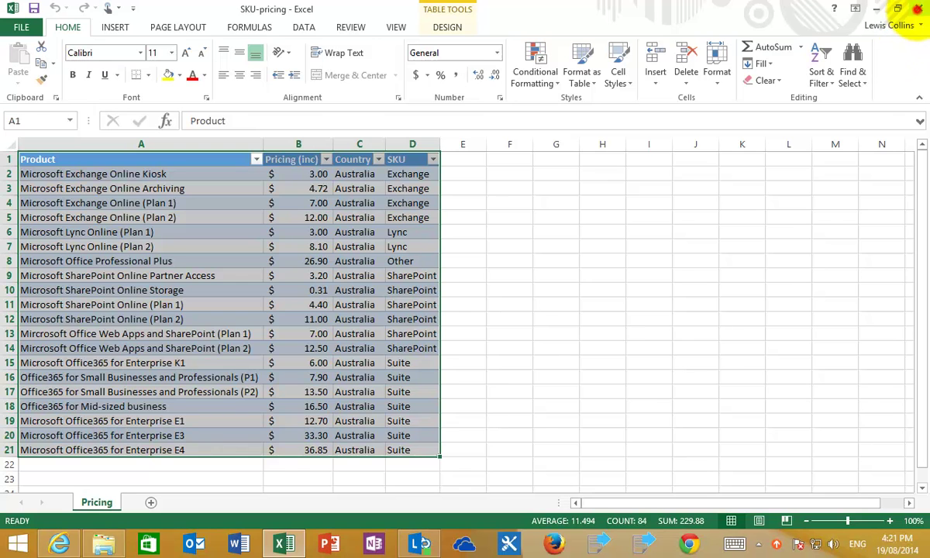
Step: Close the workbook, return to the Demo SharePoint site and go to Site Contents
{"action": "left_click", "coordinate": [918, 8]}
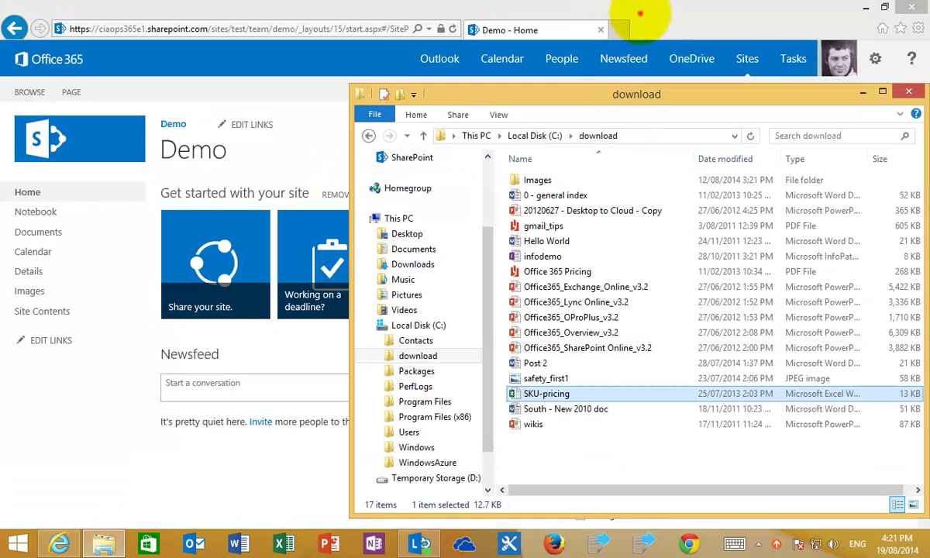
{"action": "left_click", "coordinate": [654, 29]}
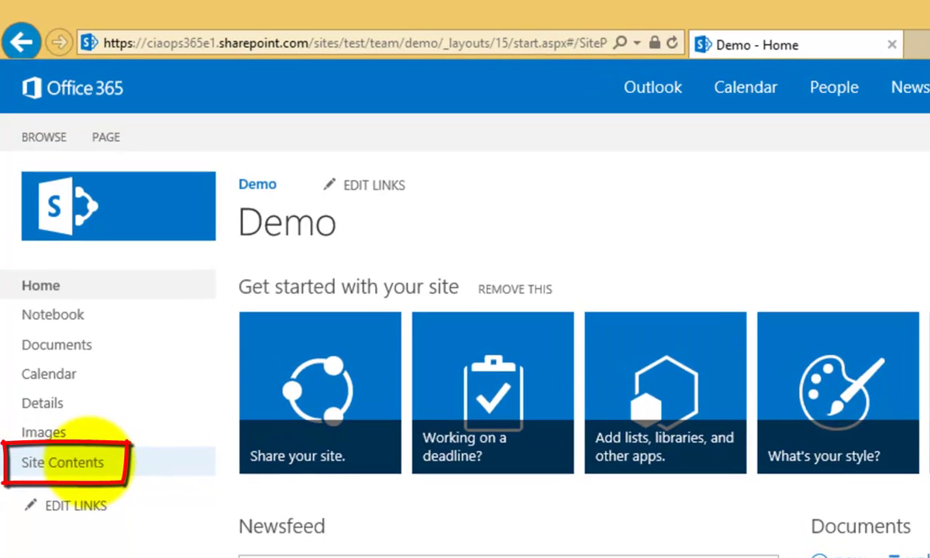
{"action": "left_click", "coordinate": [89, 461]}
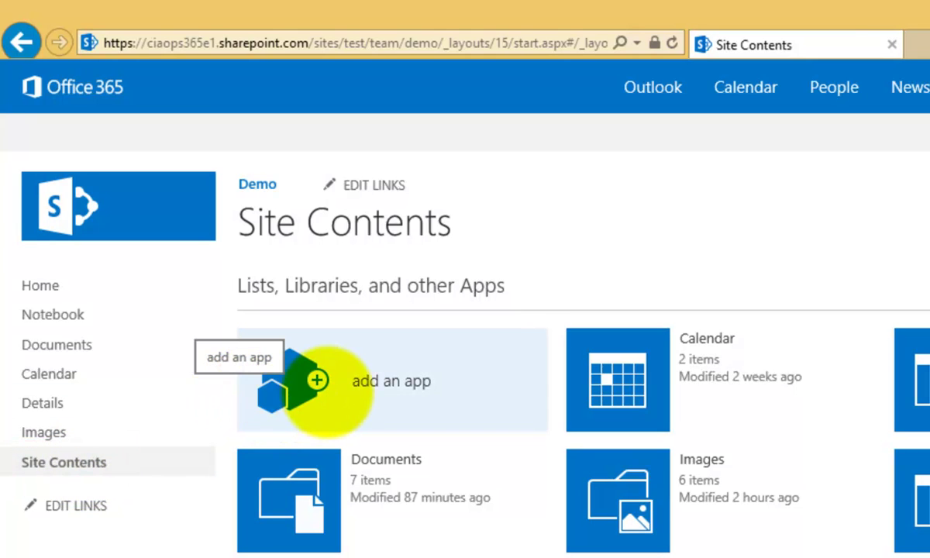
Step: Start adding an app and scroll through the first page of Your Apps
{"action": "left_click", "coordinate": [335, 389]}
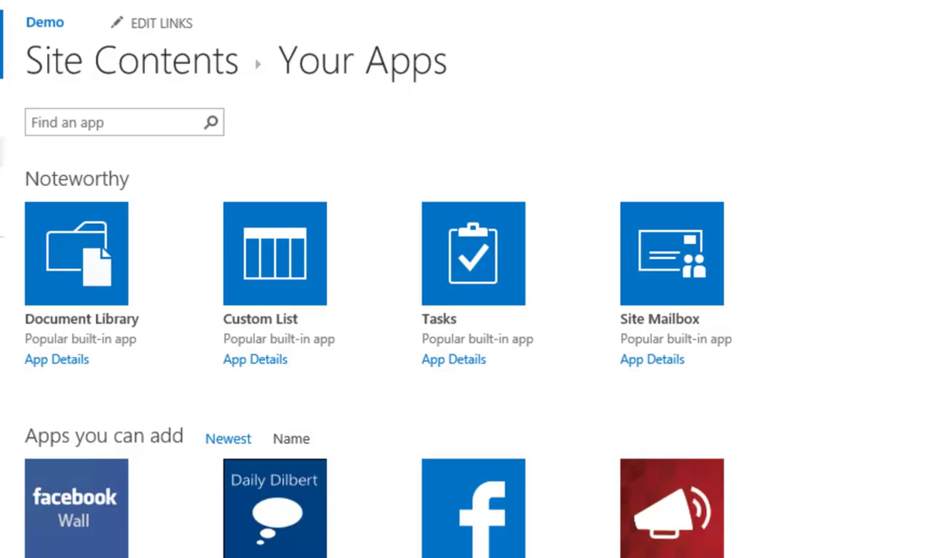
{"action": "scroll", "coordinate": [465, 310], "scroll_direction": "down", "scroll_amount": 1}
{"action": "scroll", "coordinate": [465, 310], "scroll_direction": "down", "scroll_amount": 2}
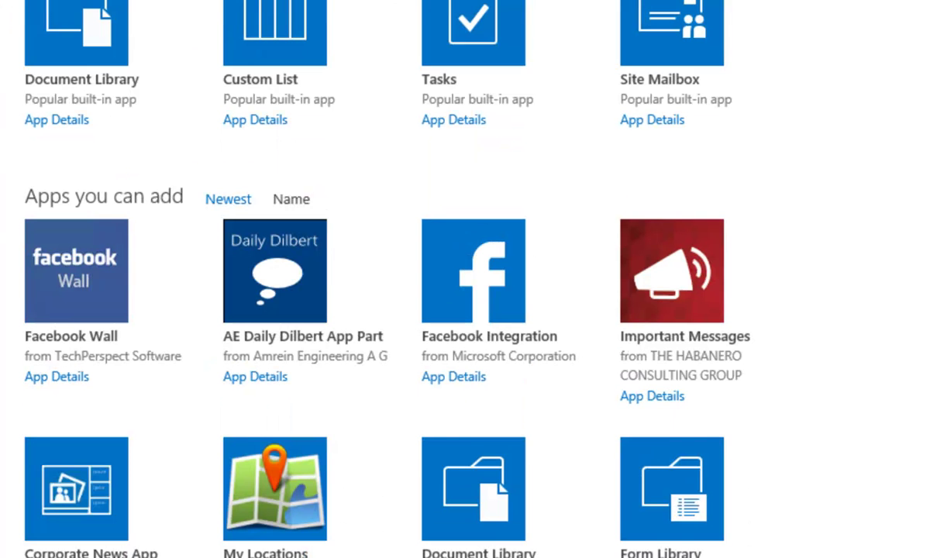
{"action": "scroll", "coordinate": [465, 310], "scroll_direction": "down", "scroll_amount": 1}
{"action": "scroll", "coordinate": [464, 310], "scroll_direction": "down", "scroll_amount": 1}
{"action": "scroll", "coordinate": [465, 309], "scroll_direction": "down", "scroll_amount": 2}
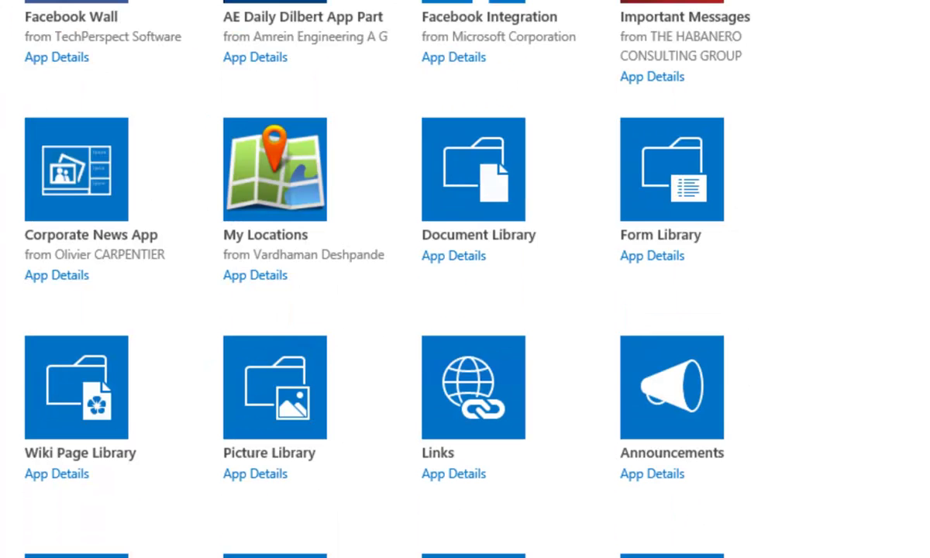
{"action": "scroll", "coordinate": [465, 310], "scroll_direction": "down", "scroll_amount": 1}
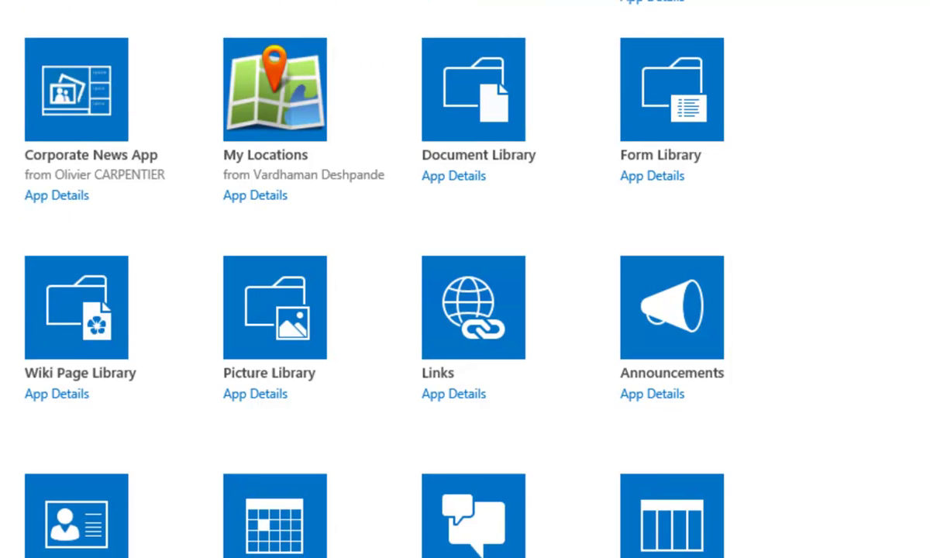
{"action": "scroll", "coordinate": [465, 310], "scroll_direction": "down", "scroll_amount": 1}
{"action": "scroll", "coordinate": [465, 310], "scroll_direction": "down", "scroll_amount": 1}
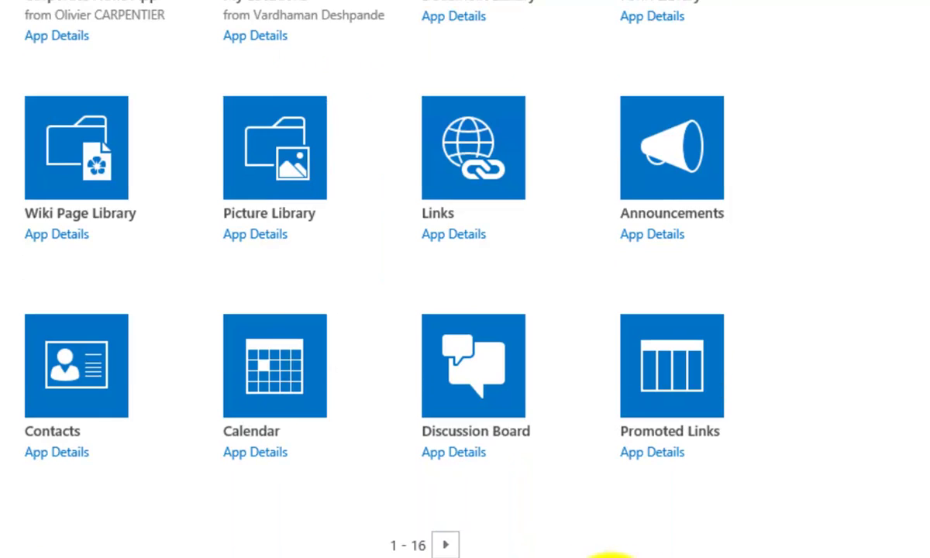
Step: Go to the next page of apps and scroll down to Import Spreadsheet
{"action": "left_click", "coordinate": [446, 543]}
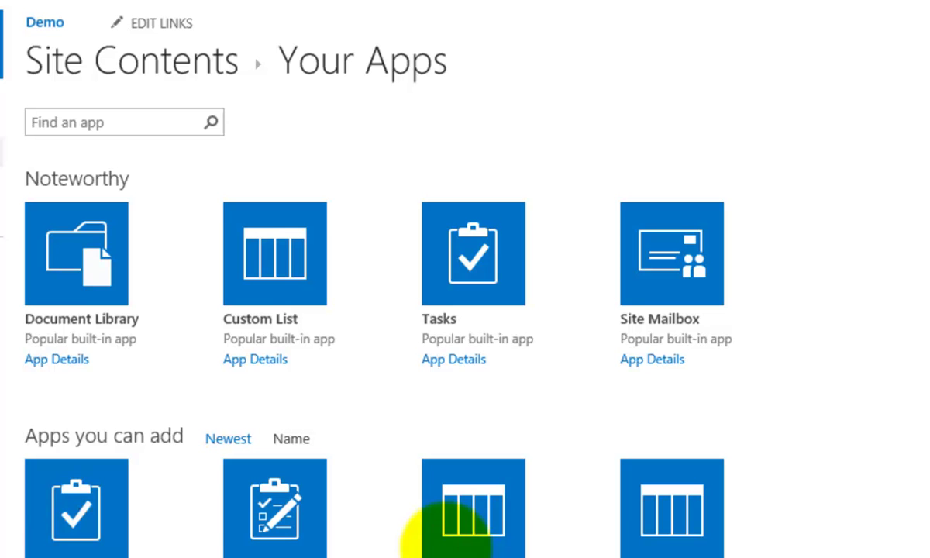
{"action": "scroll", "coordinate": [465, 310], "scroll_direction": "down", "scroll_amount": 1}
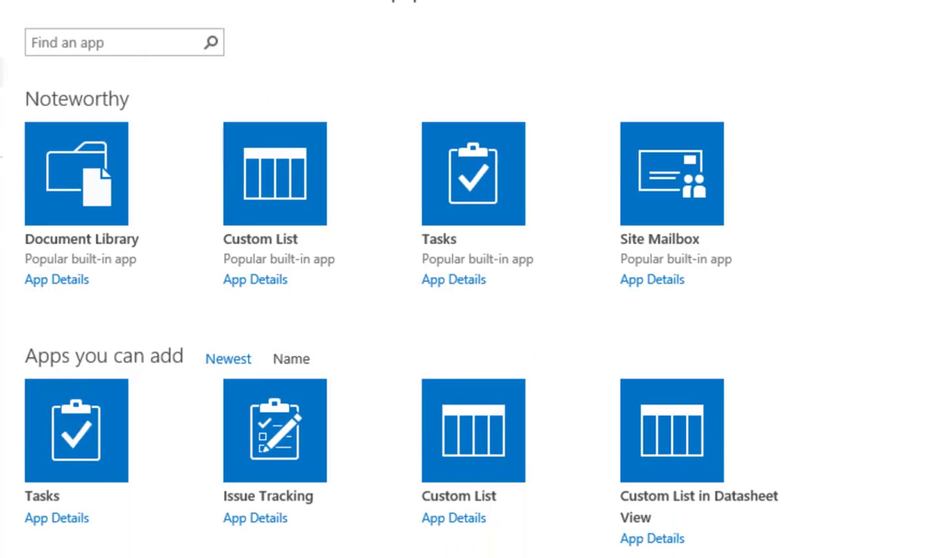
{"action": "scroll", "coordinate": [465, 310], "scroll_direction": "down", "scroll_amount": 1}
{"action": "scroll", "coordinate": [465, 310], "scroll_direction": "down", "scroll_amount": 1}
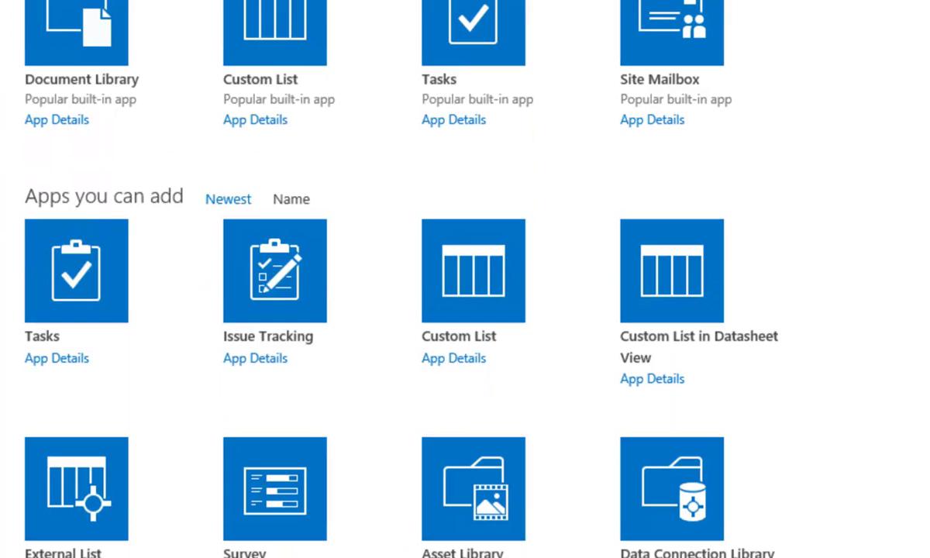
{"action": "scroll", "coordinate": [464, 310], "scroll_direction": "down", "scroll_amount": 1}
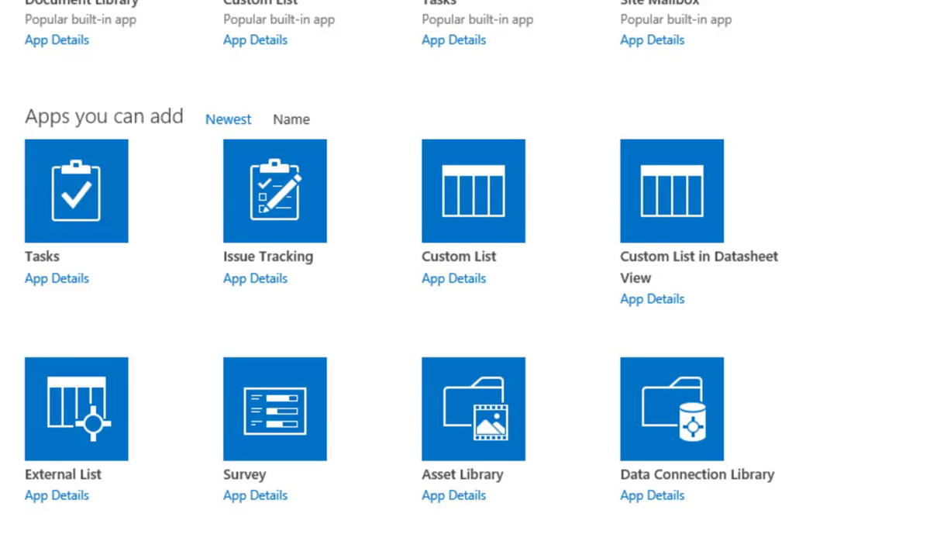
{"action": "scroll", "coordinate": [465, 310], "scroll_direction": "down", "scroll_amount": 1}
{"action": "scroll", "coordinate": [464, 310], "scroll_direction": "down", "scroll_amount": 1}
{"action": "scroll", "coordinate": [465, 310], "scroll_direction": "down", "scroll_amount": 1}
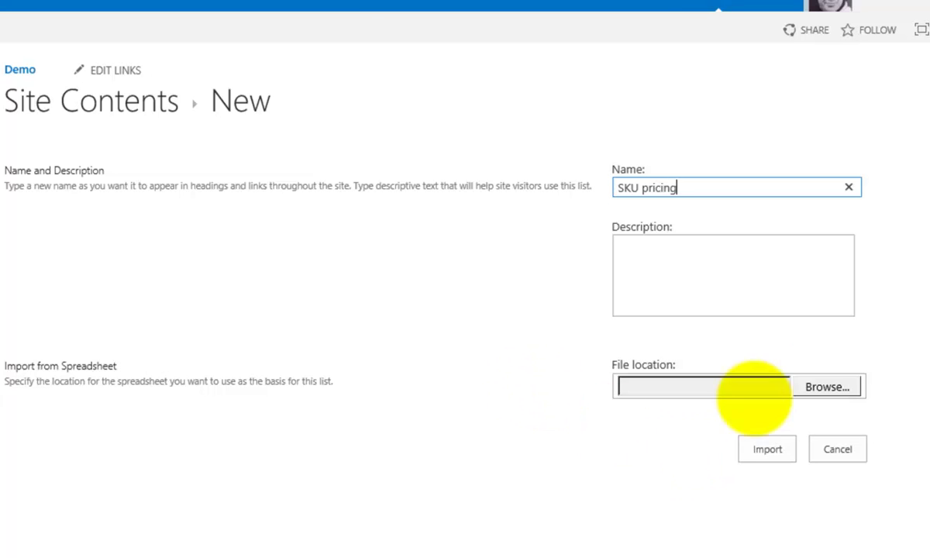
Step: Choose C:\download\SKU-pricing.xlsx as the spreadsheet to import and start the import
{"action": "left_click", "coordinate": [822, 385]}
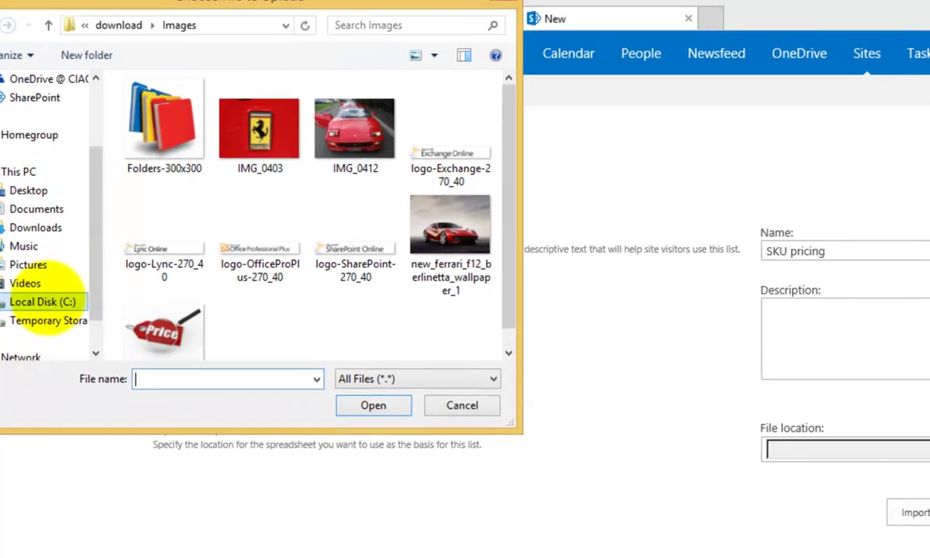
{"action": "left_click", "coordinate": [45, 302]}
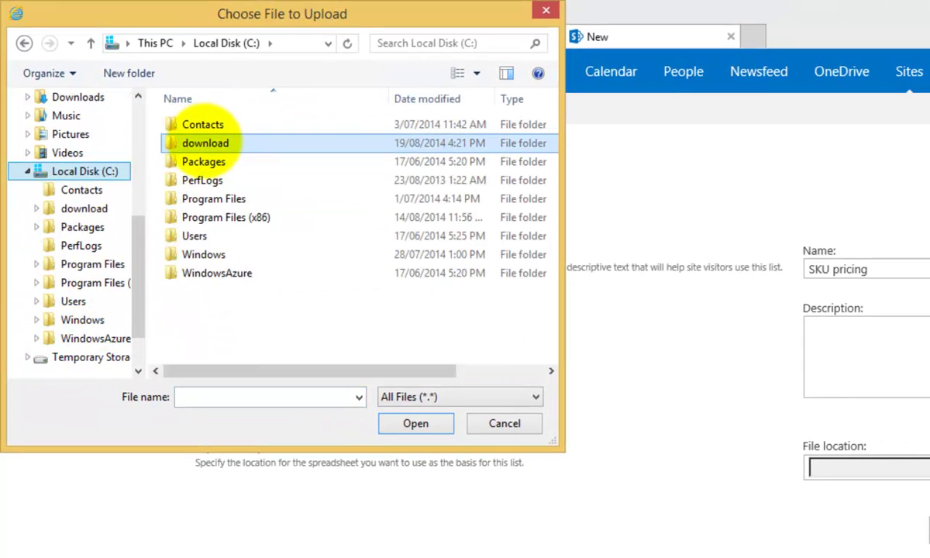
{"action": "double_click", "coordinate": [205, 142]}
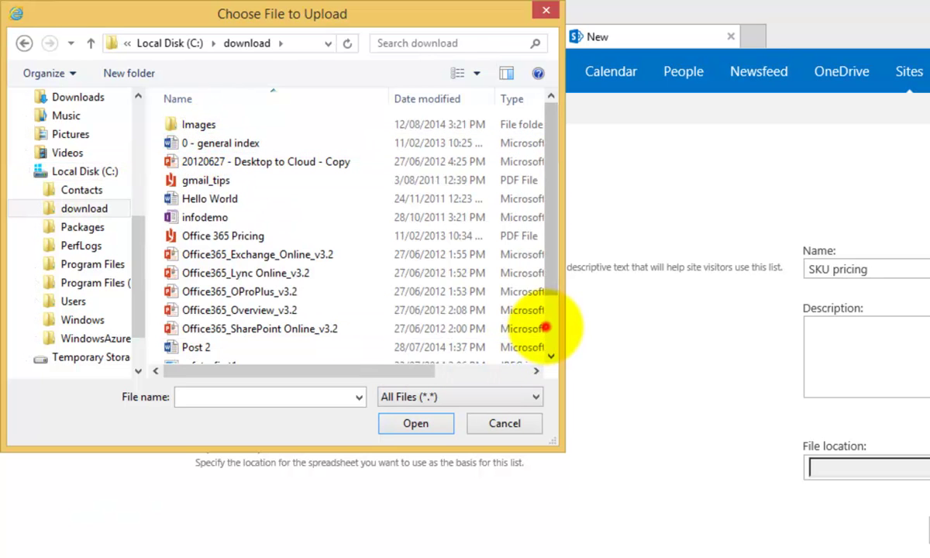
{"action": "scroll", "coordinate": [534, 331], "scroll_direction": "down", "scroll_amount": 2}
{"action": "double_click", "coordinate": [224, 316]}
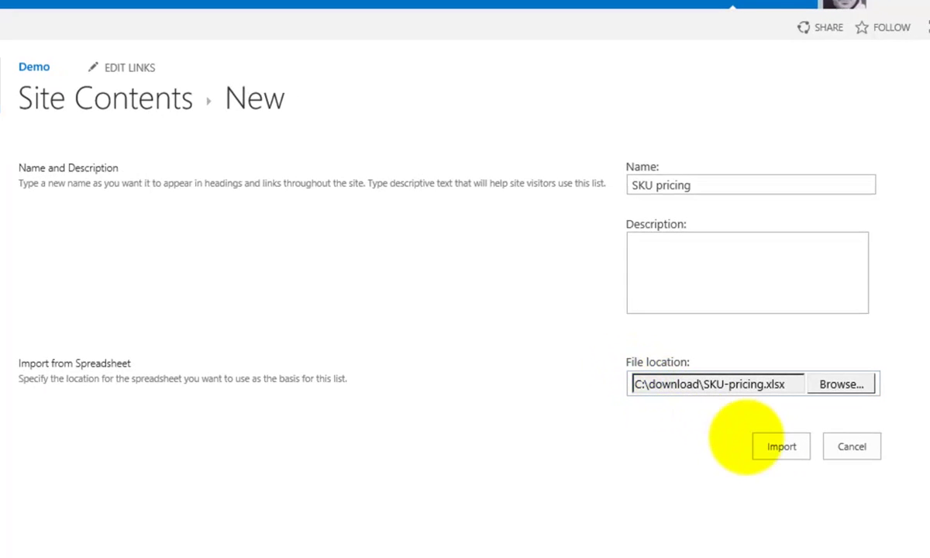
{"action": "left_click", "coordinate": [775, 446]}
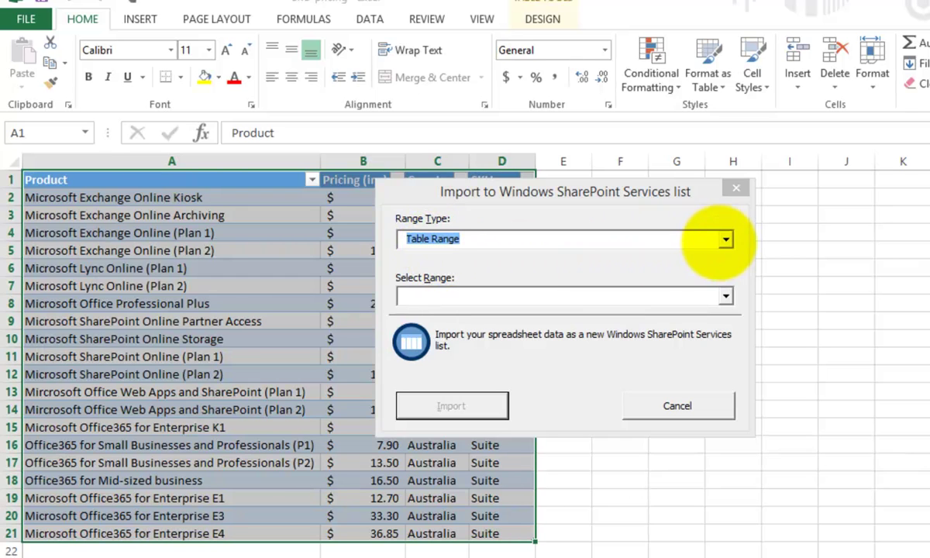
Step: Import the worksheet as a Range of Cells covering $A$1:$D$21
{"action": "left_click", "coordinate": [724, 239]}
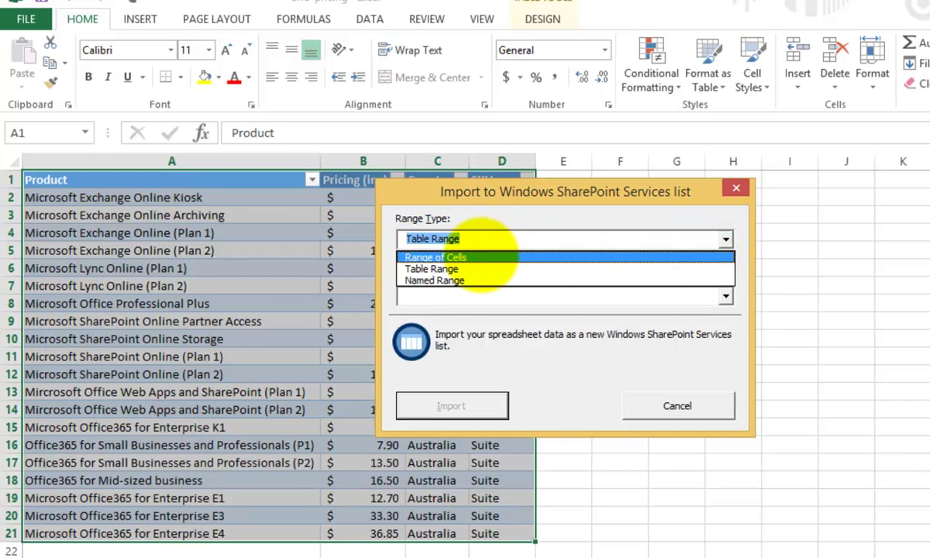
{"action": "left_click", "coordinate": [476, 256]}
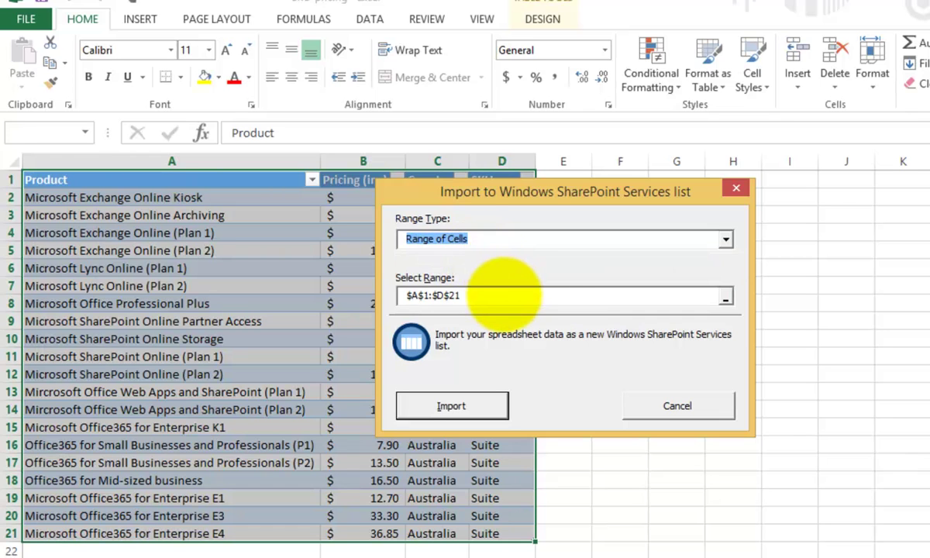
{"action": "left_click", "coordinate": [496, 293]}
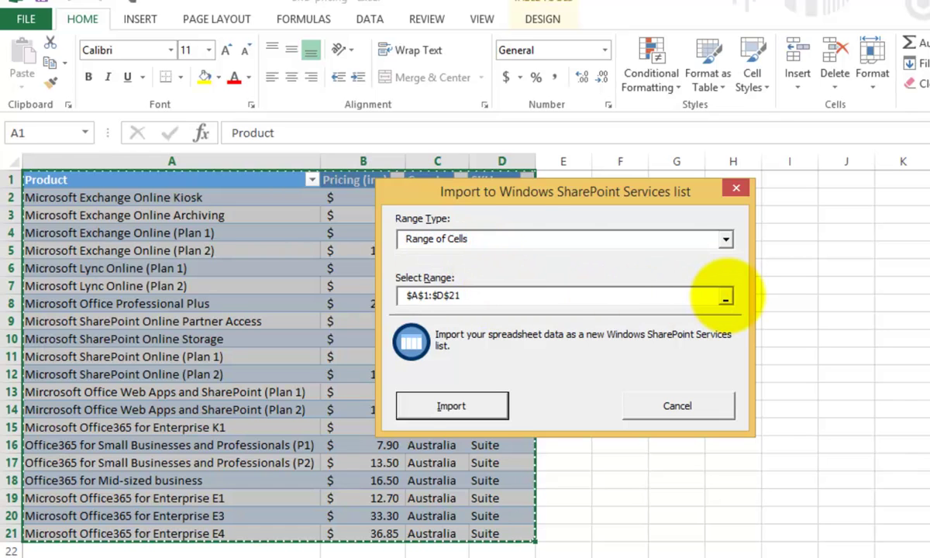
{"action": "left_click", "coordinate": [725, 297]}
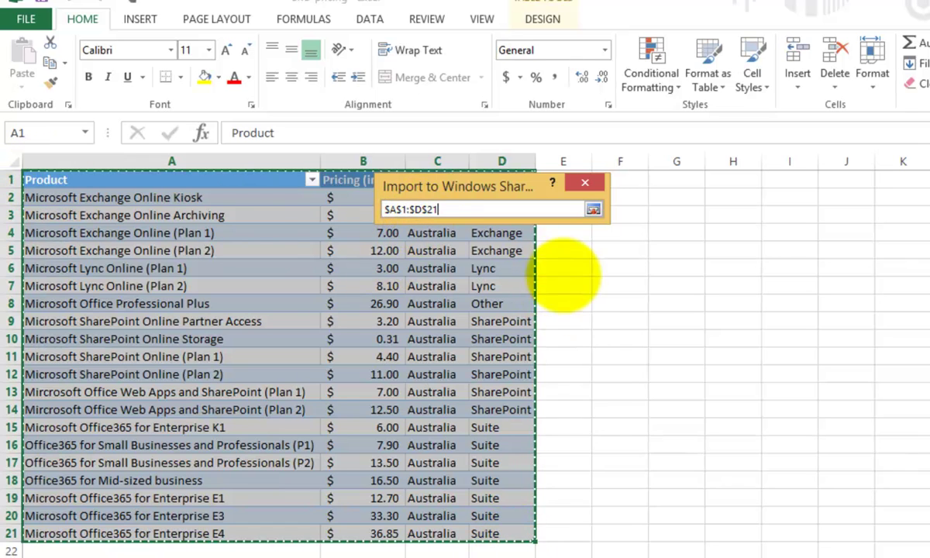
{"action": "left_click", "coordinate": [593, 209]}
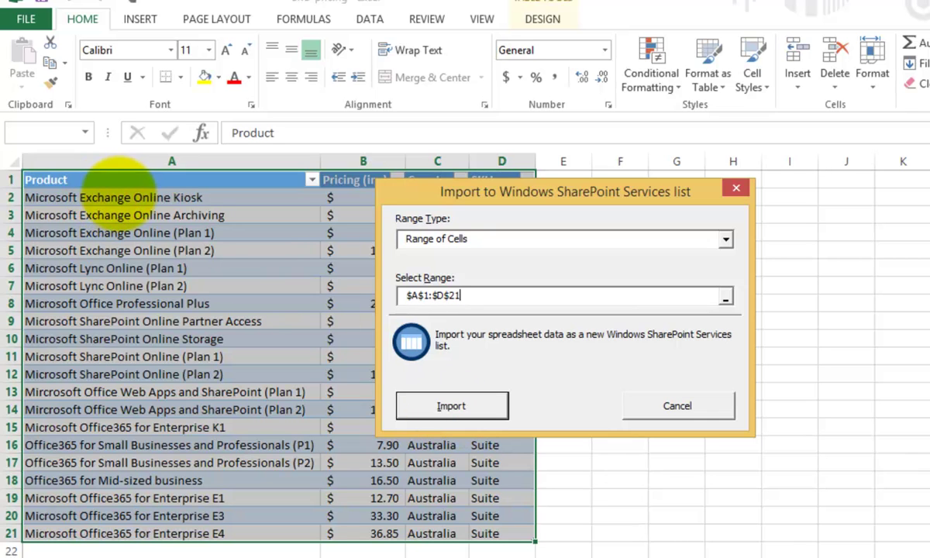
{"action": "left_click", "coordinate": [450, 405]}
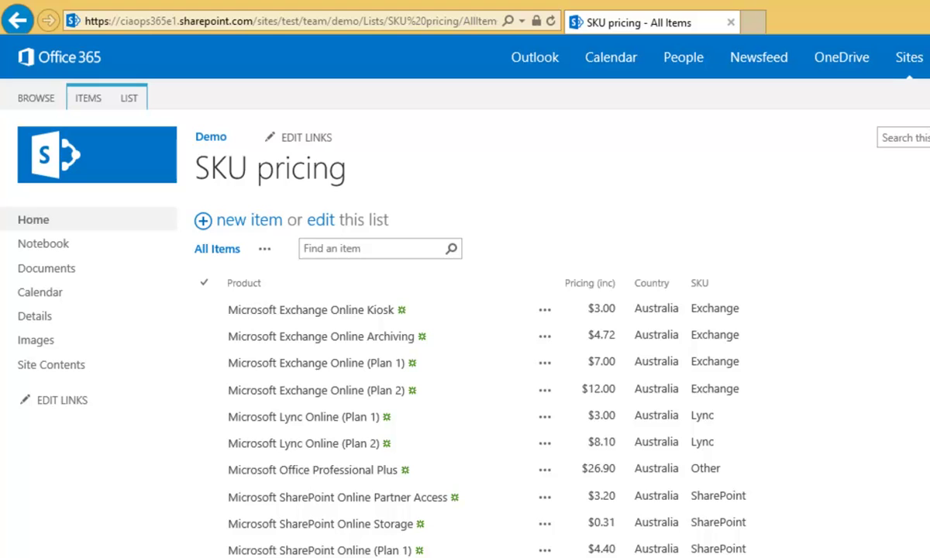
Step: Scroll down and back up to review the imported SKU pricing items
{"action": "scroll", "coordinate": [465, 310], "scroll_direction": "down", "scroll_amount": 3}
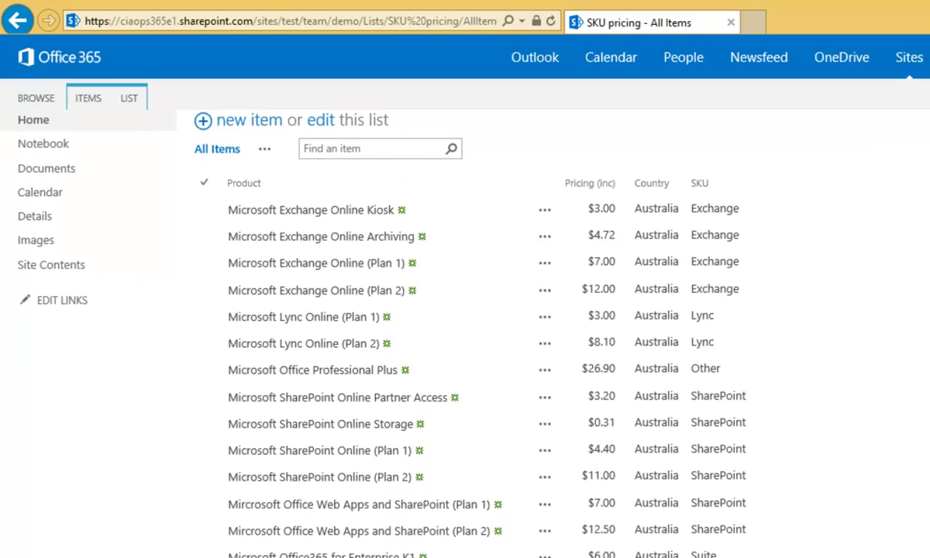
{"action": "scroll", "coordinate": [465, 310], "scroll_direction": "down", "scroll_amount": 1}
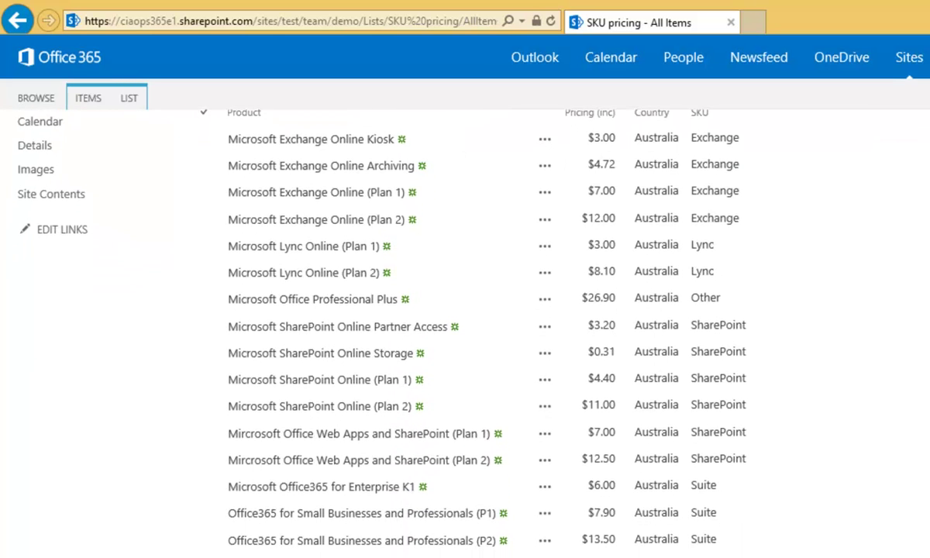
{"action": "scroll", "coordinate": [447, 249], "scroll_direction": "up", "scroll_amount": 4}
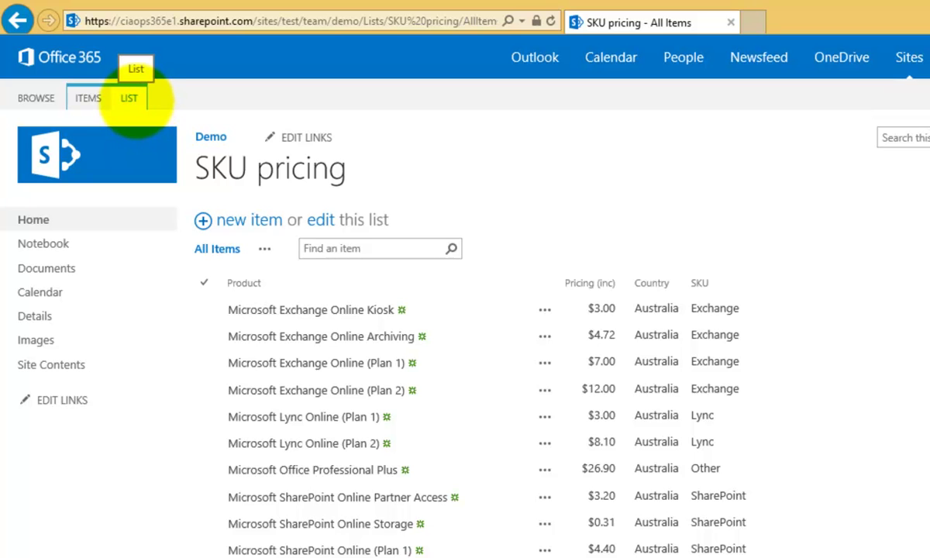
Step: Set the SKU pricing list to display on the Quick Launch, save, and reopen it from there
{"action": "left_click", "coordinate": [128, 98]}
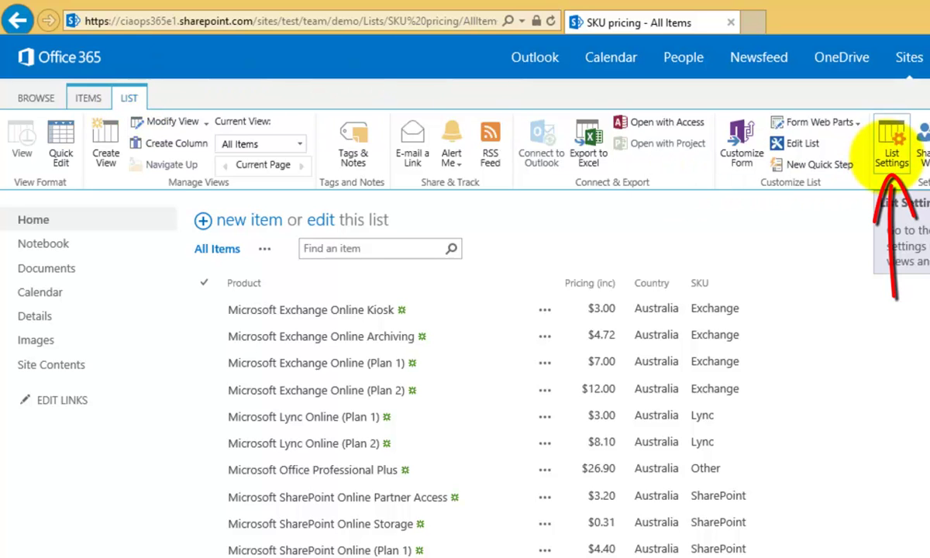
{"action": "left_click", "coordinate": [891, 149]}
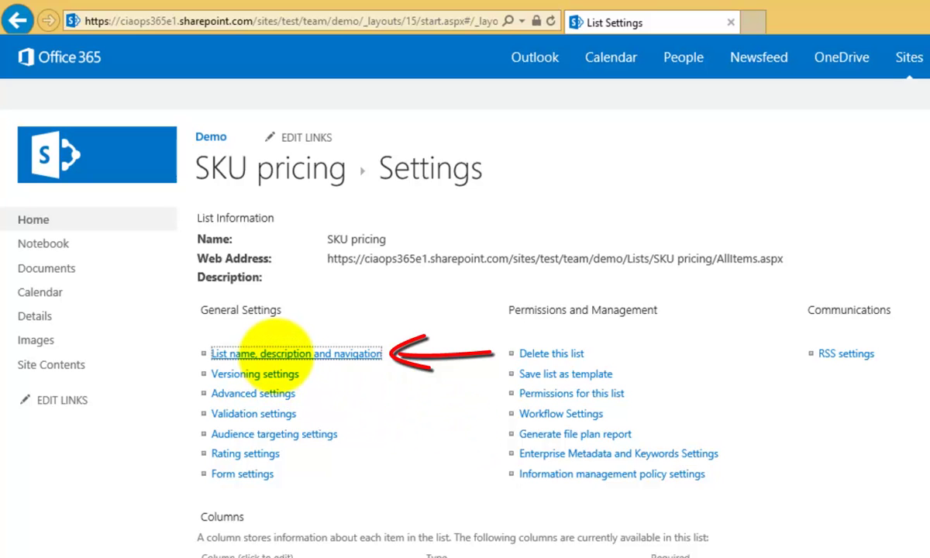
{"action": "left_click", "coordinate": [273, 353]}
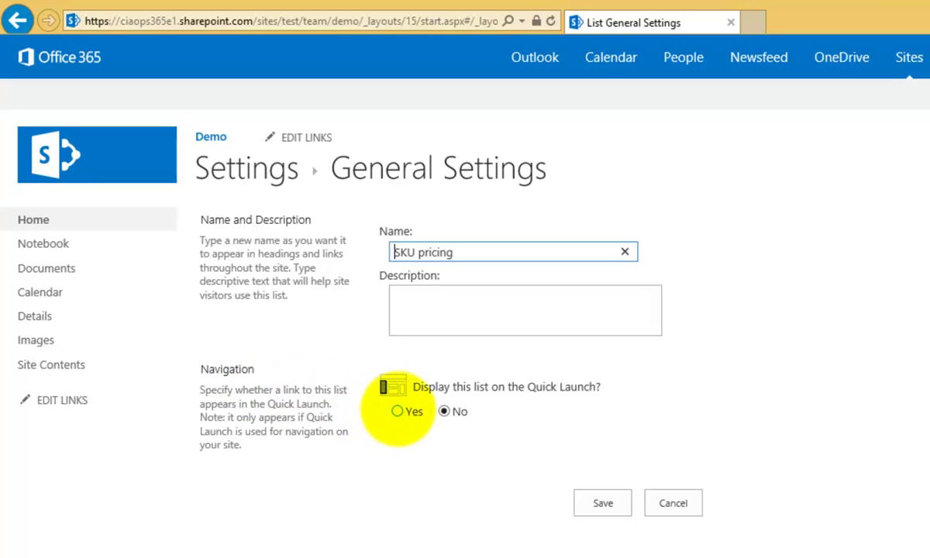
{"action": "left_click", "coordinate": [397, 412]}
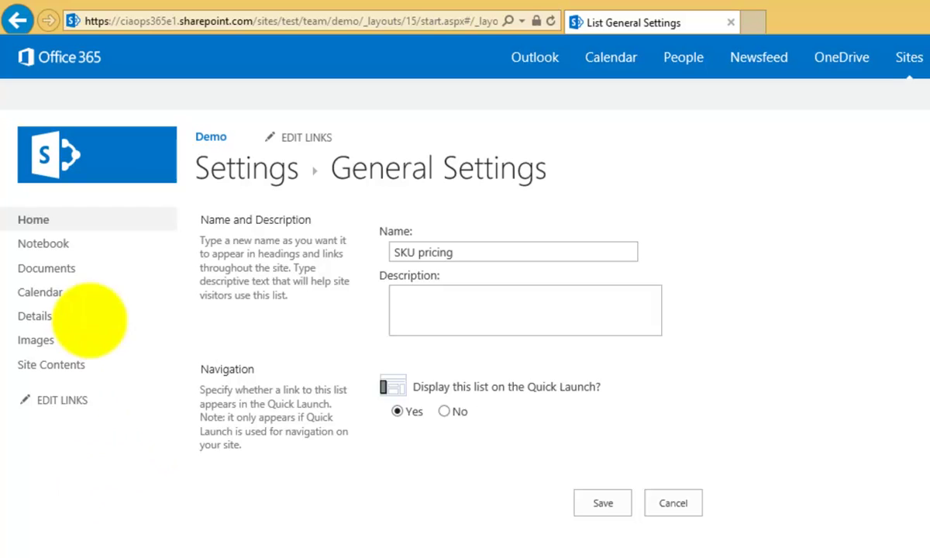
{"action": "left_click", "coordinate": [606, 504]}
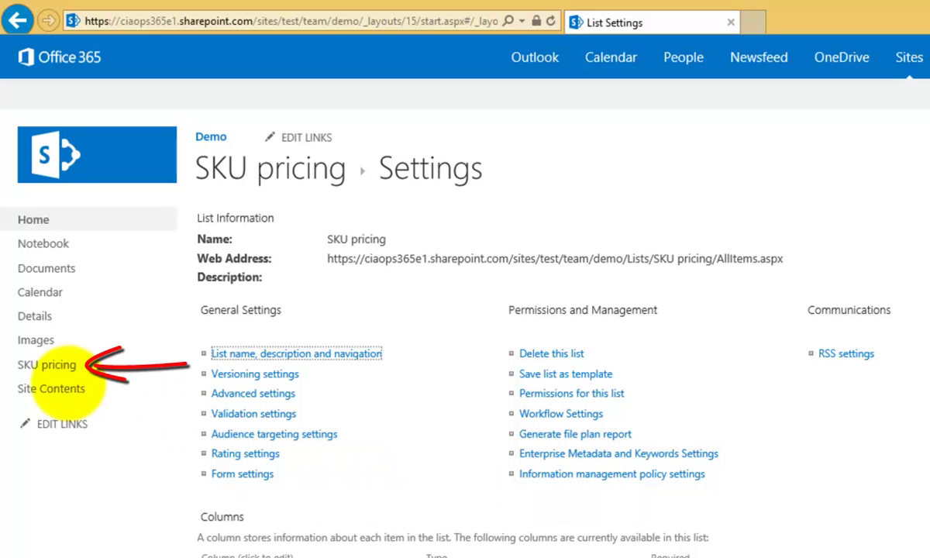
{"action": "left_click", "coordinate": [58, 364]}
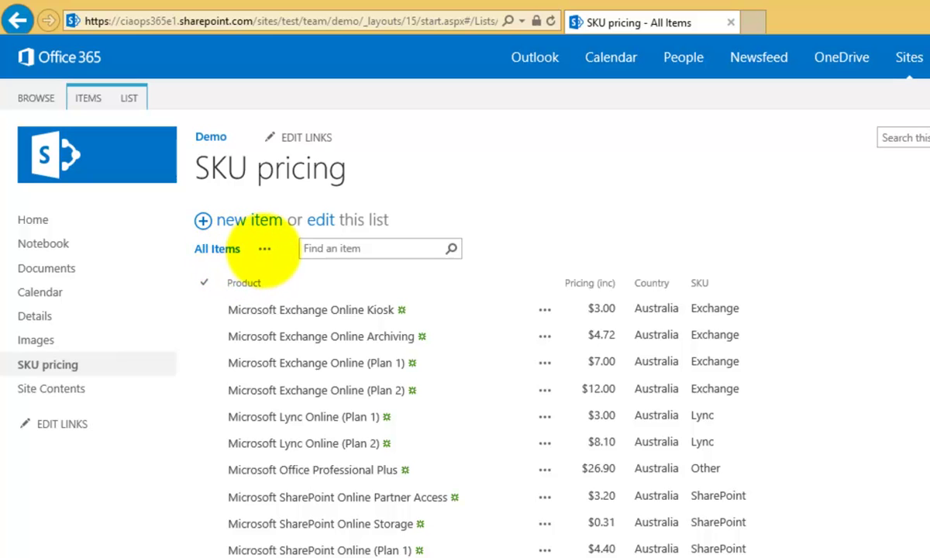
Step: Open and dismiss the All Items view menu, then switch from the ITEMS to the LIST ribbon
{"action": "left_click", "coordinate": [264, 248]}
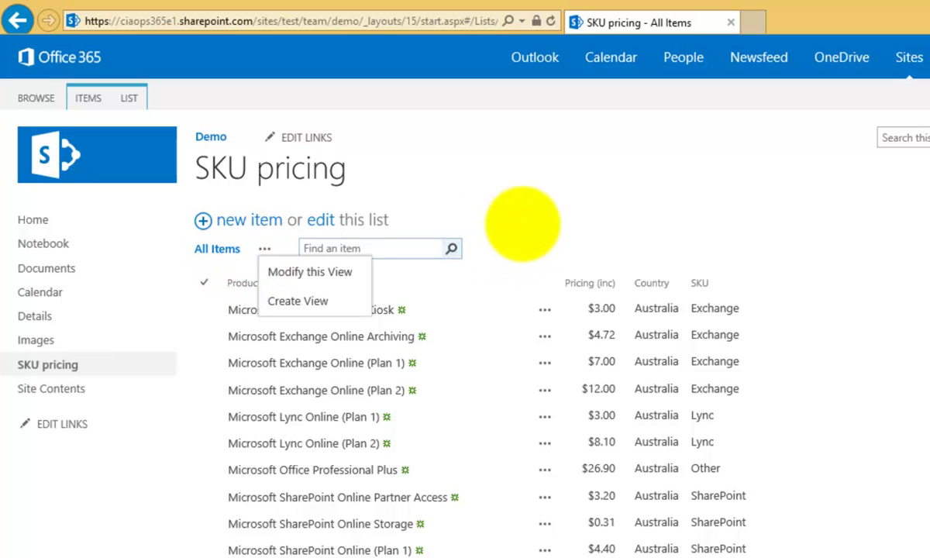
{"action": "left_click", "coordinate": [503, 207]}
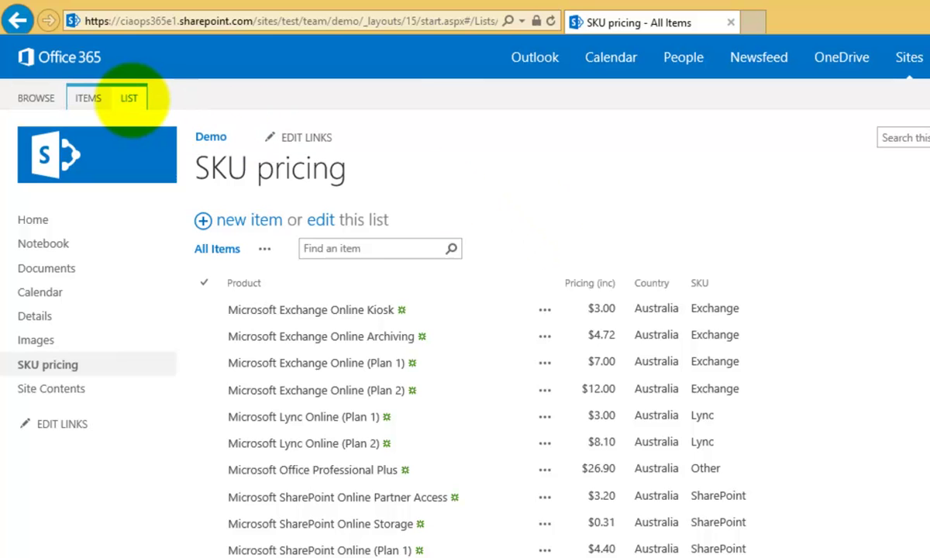
{"action": "left_click", "coordinate": [90, 99]}
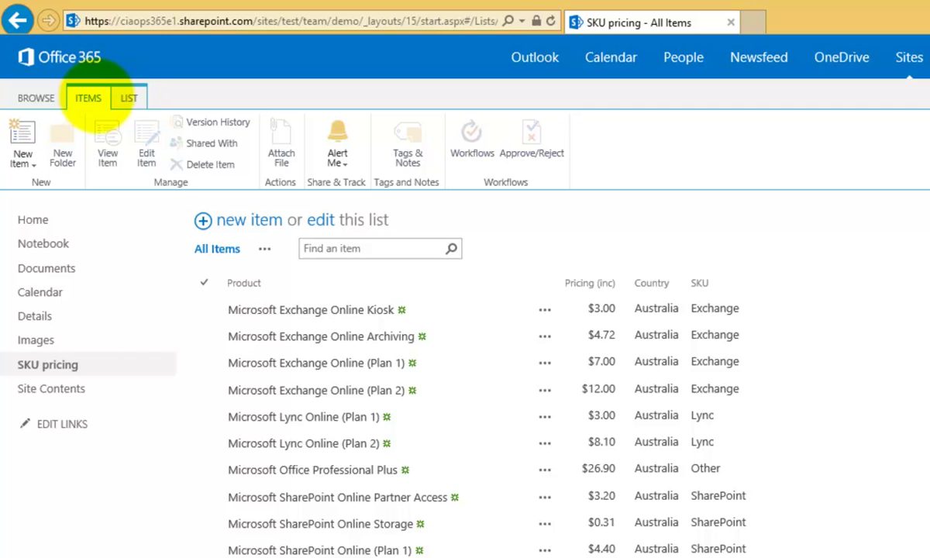
{"action": "left_click", "coordinate": [129, 97]}
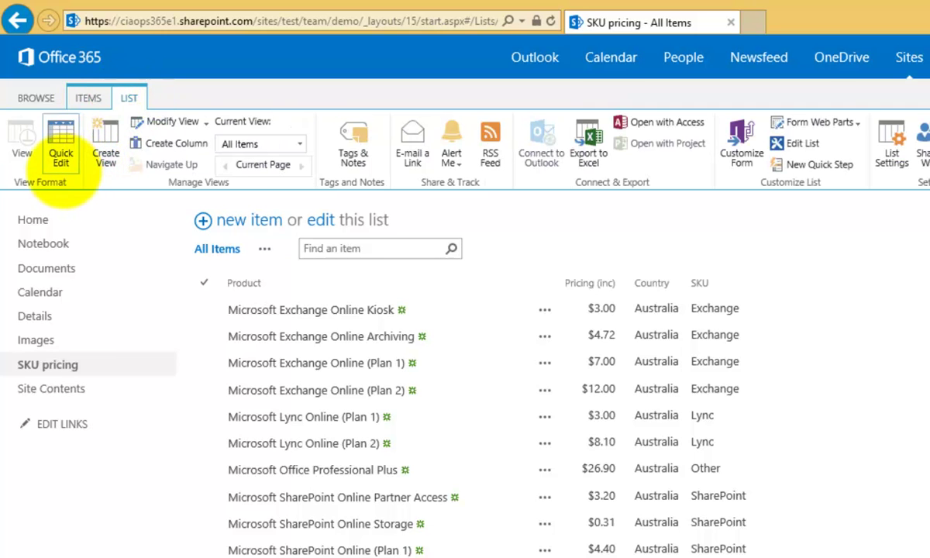
Step: In Quick Edit, set Exchange Online Archiving to 4.71 and Exchange Online (Plan 1) to 7.18
{"action": "left_click", "coordinate": [59, 152]}
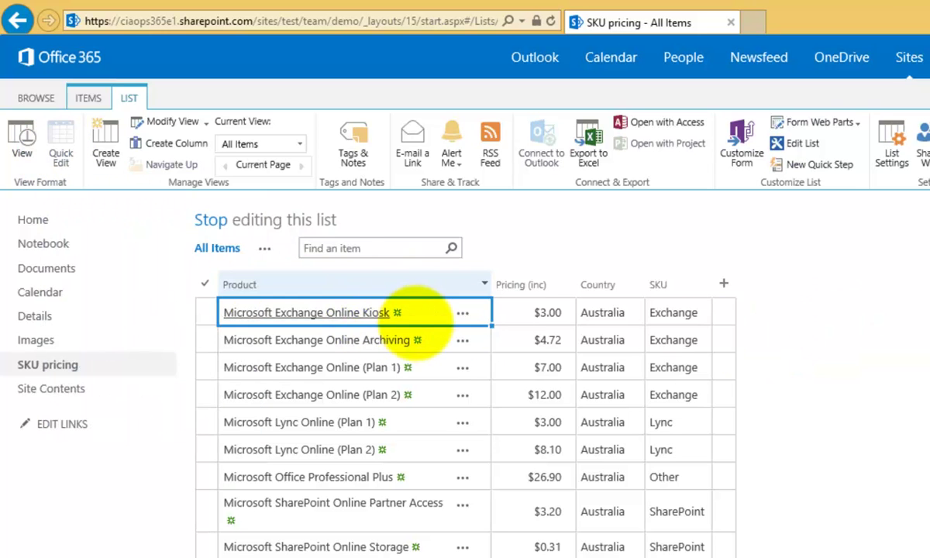
{"action": "left_click", "coordinate": [545, 314]}
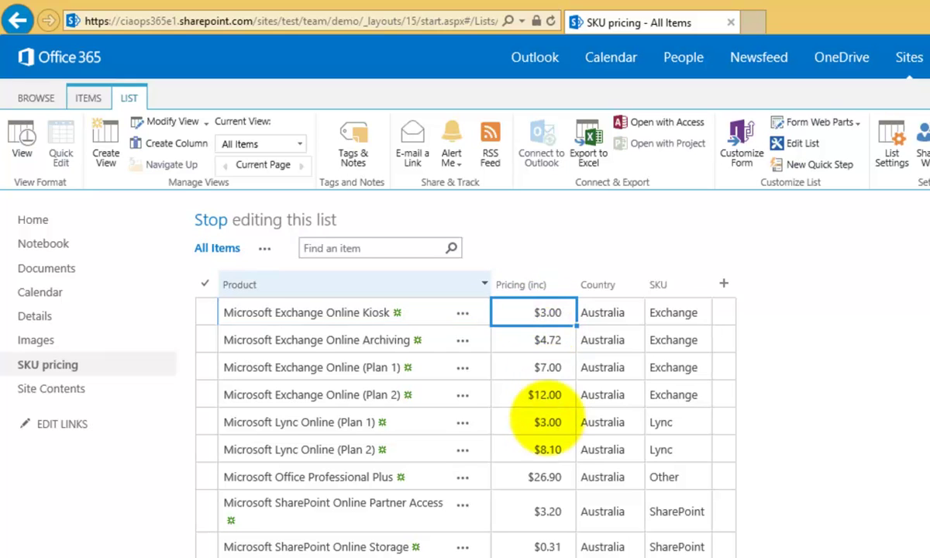
{"action": "key", "text": "Down"}
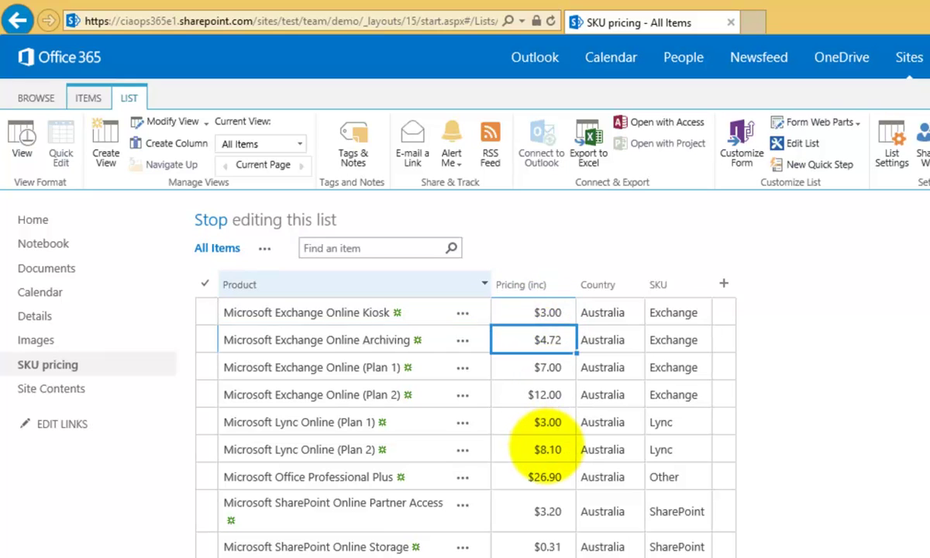
{"action": "type", "text": "4.71"}
{"action": "key", "text": "Return"}
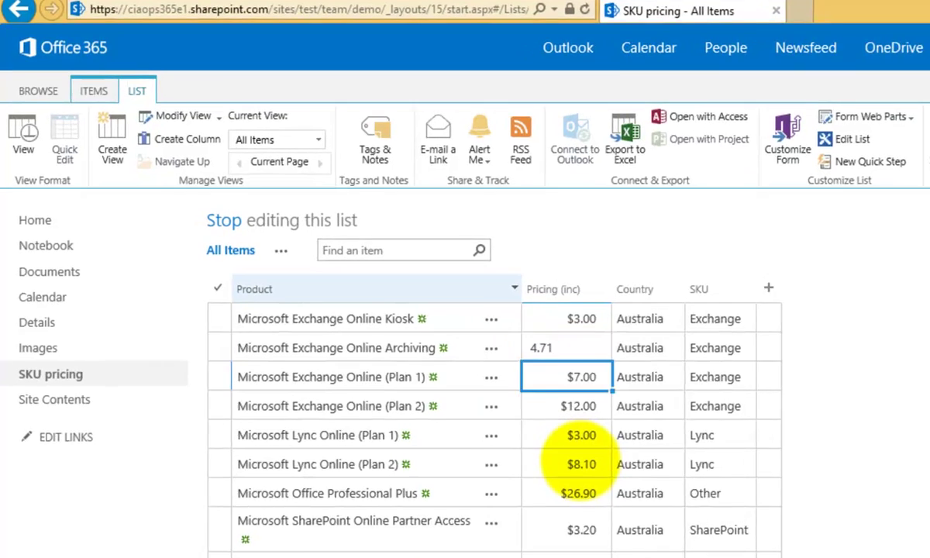
{"action": "type", "text": "7"}
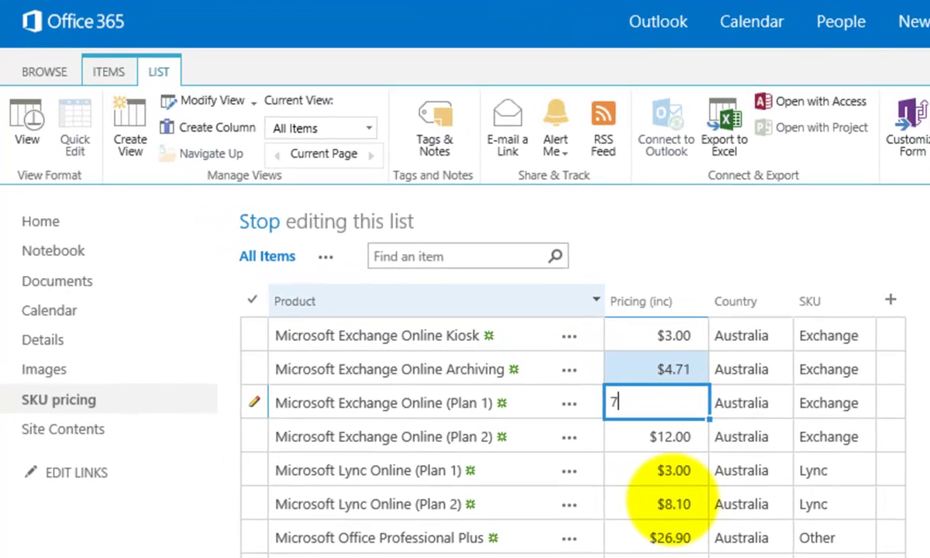
{"action": "type", "text": ".18"}
{"action": "key", "text": "Return"}
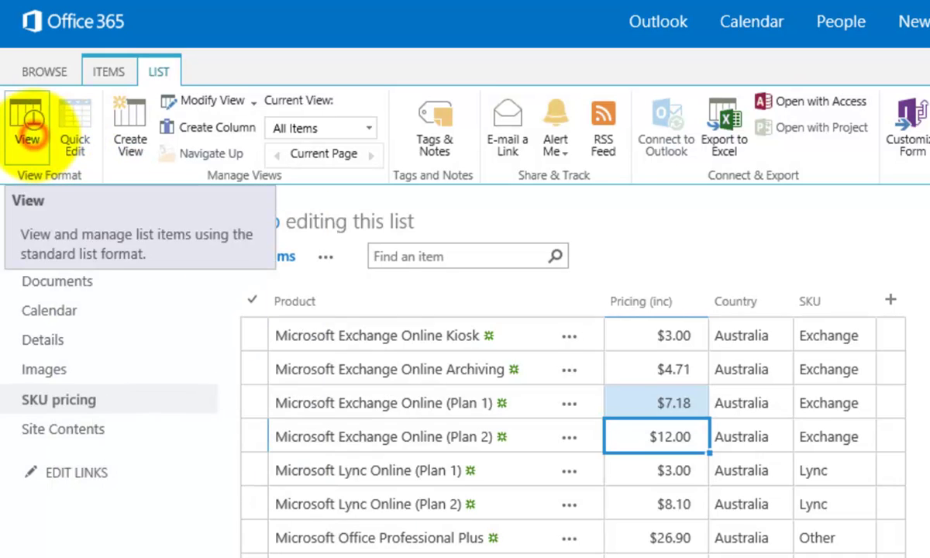
Step: Back in standard view, change Exchange Online (Plan 2)'s Pricing to 12.12 via its edit form
{"action": "left_click", "coordinate": [31, 129]}
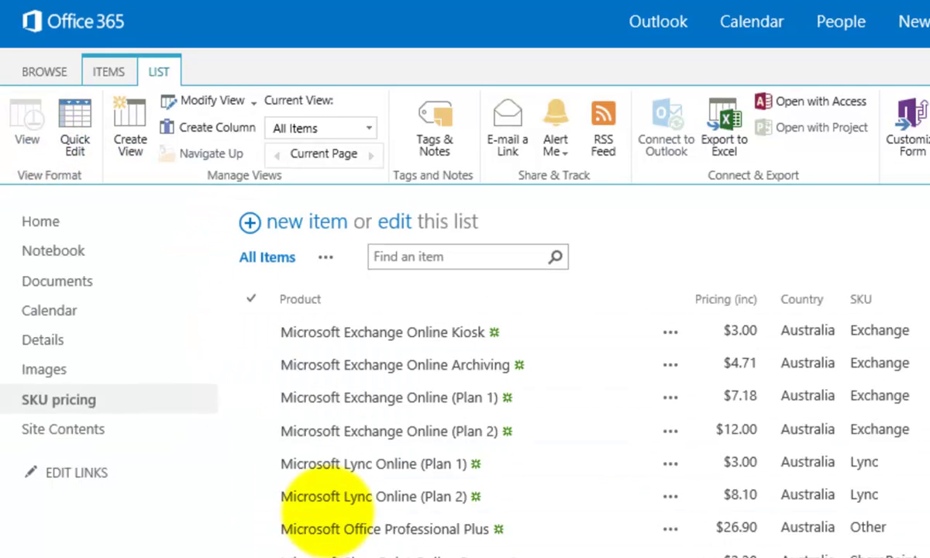
{"action": "left_click", "coordinate": [266, 464]}
{"action": "left_click", "coordinate": [251, 430]}
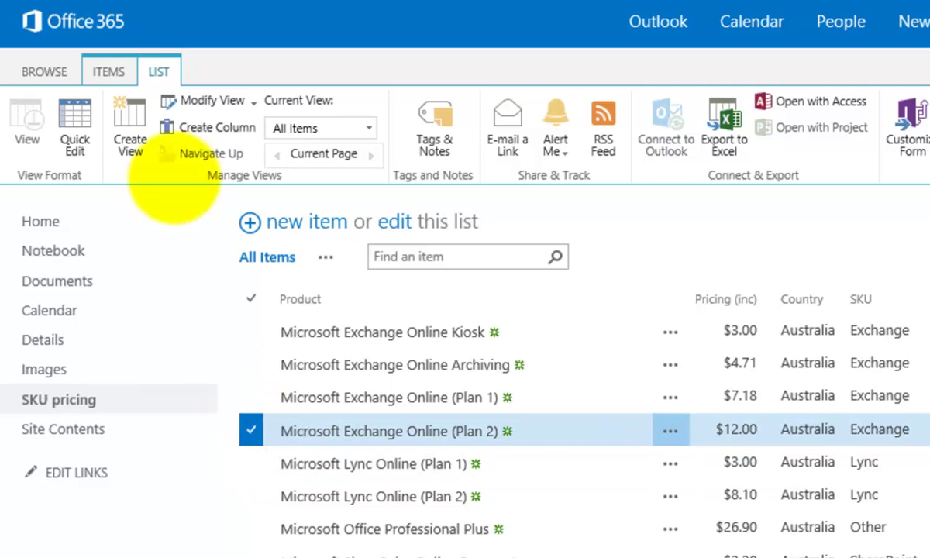
{"action": "left_click", "coordinate": [108, 71]}
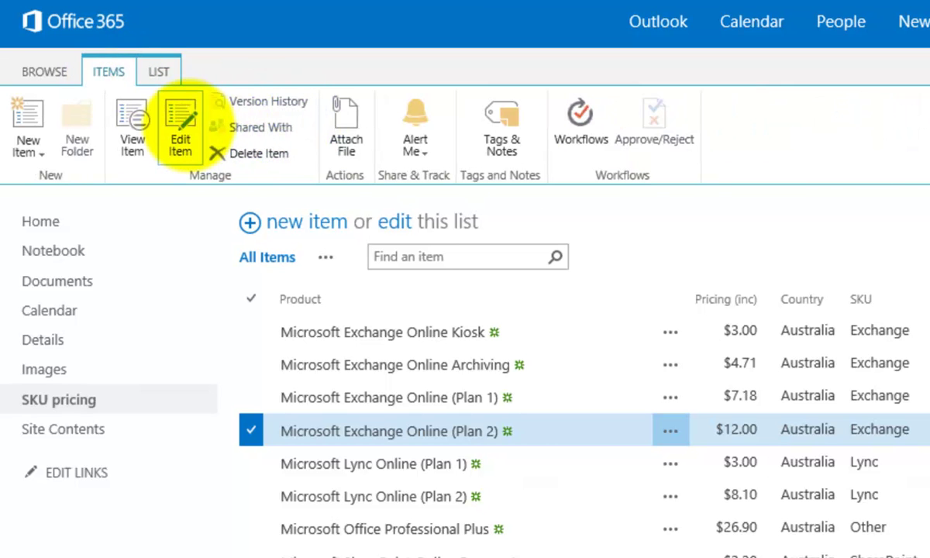
{"action": "left_click", "coordinate": [180, 123]}
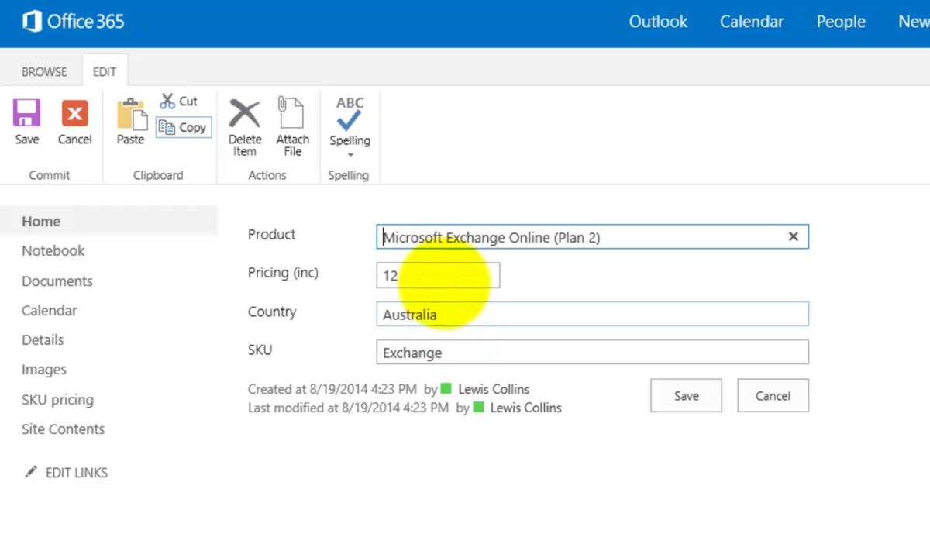
{"action": "left_click", "coordinate": [438, 275]}
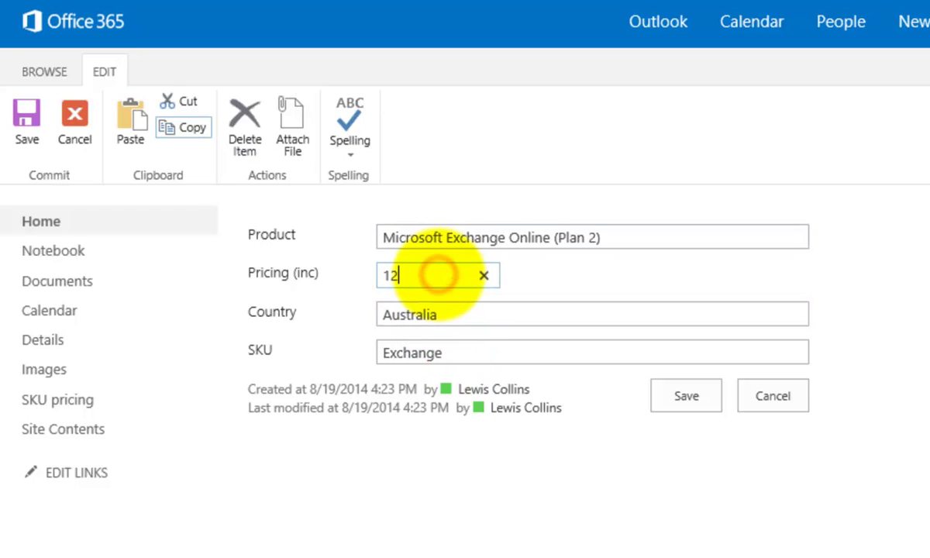
{"action": "type", "text": ".12"}
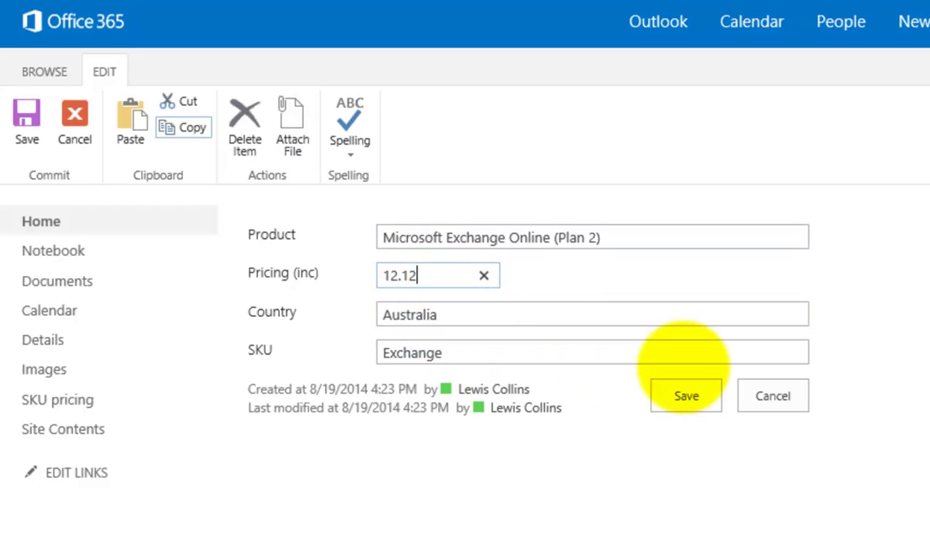
{"action": "left_click", "coordinate": [688, 392]}
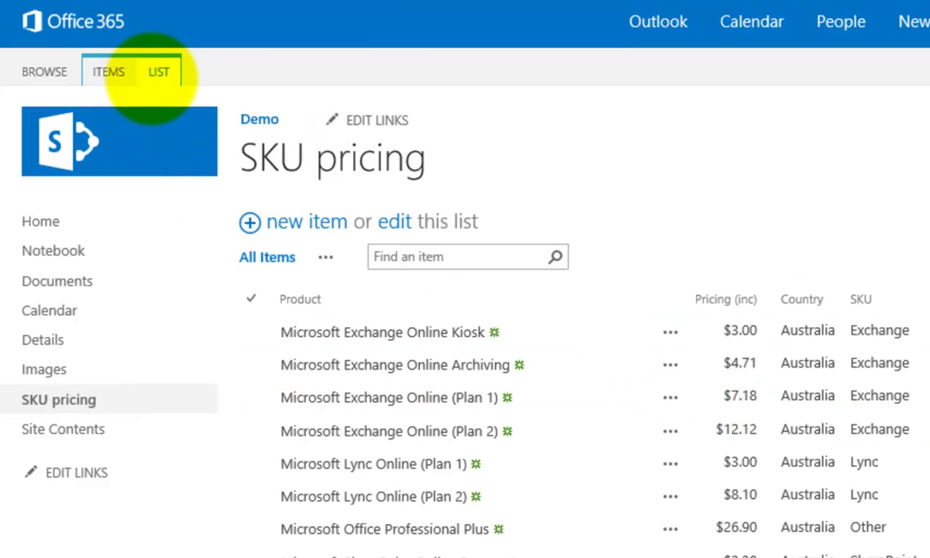
Step: In Quick Edit, change the Microsoft Lync Online (Plan 1) price to 3.33
{"action": "left_click", "coordinate": [153, 79]}
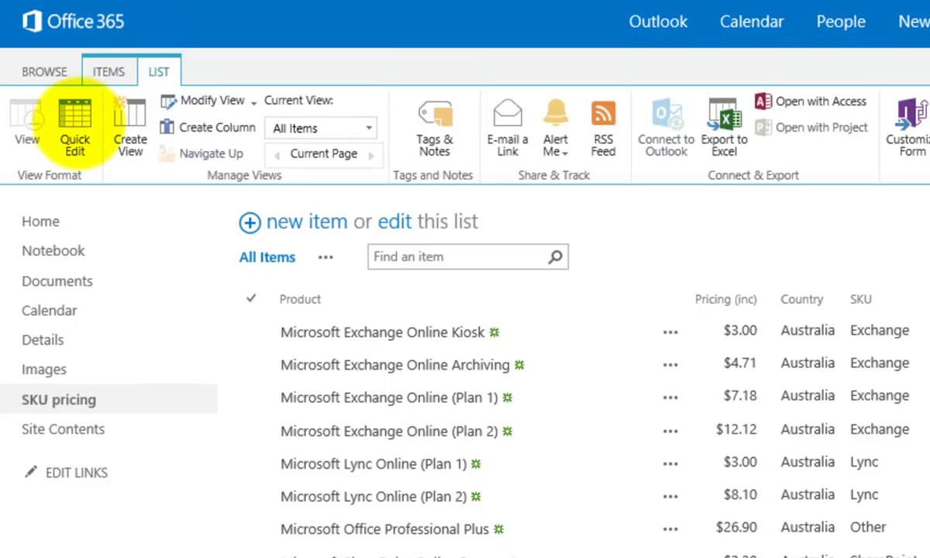
{"action": "left_click", "coordinate": [76, 120]}
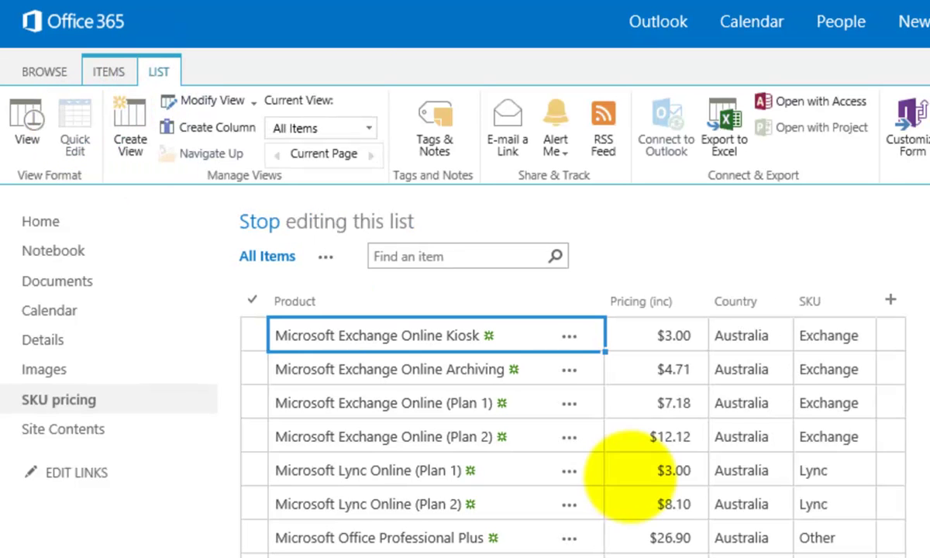
{"action": "left_click", "coordinate": [660, 470]}
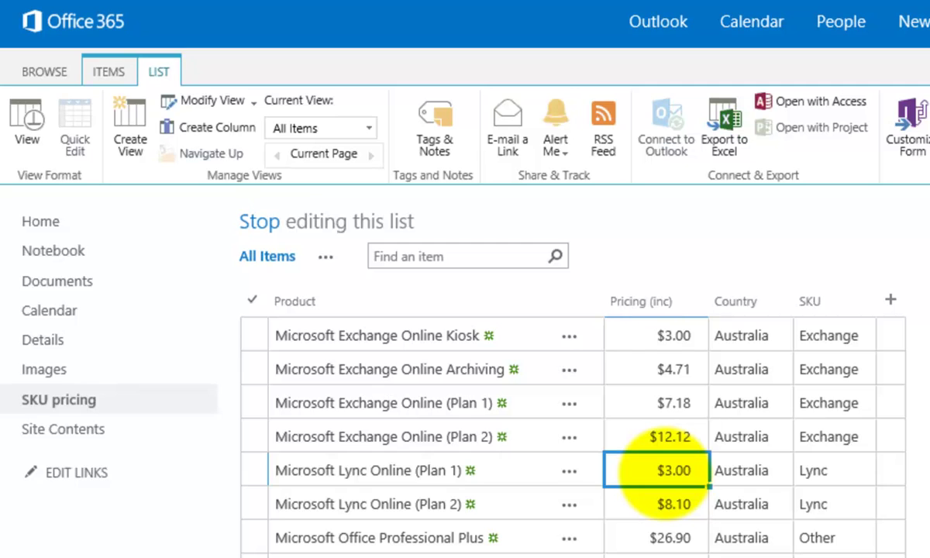
{"action": "type", "text": "3..3"}
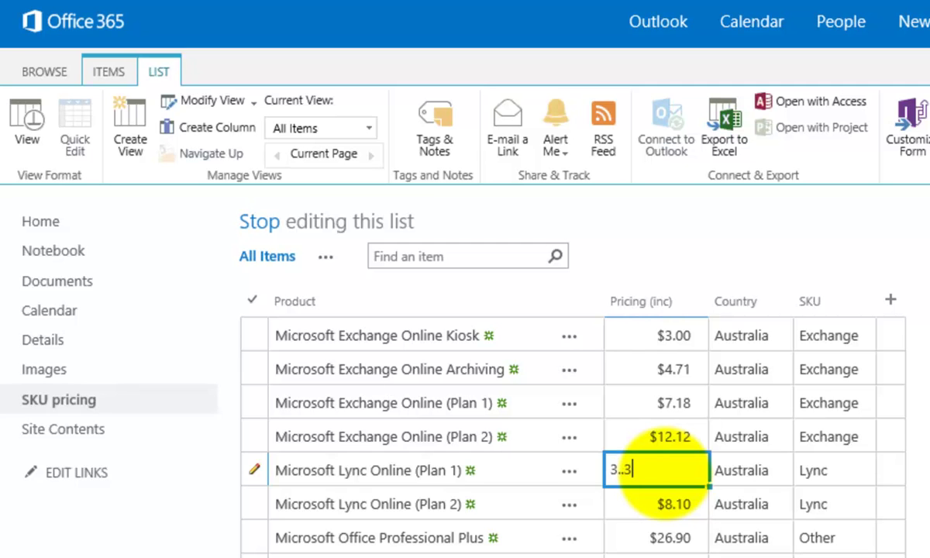
{"action": "key", "text": "BackSpace"}
{"action": "key", "text": "BackSpace"}
{"action": "type", "text": "33"}
{"action": "left_click", "coordinate": [665, 495]}
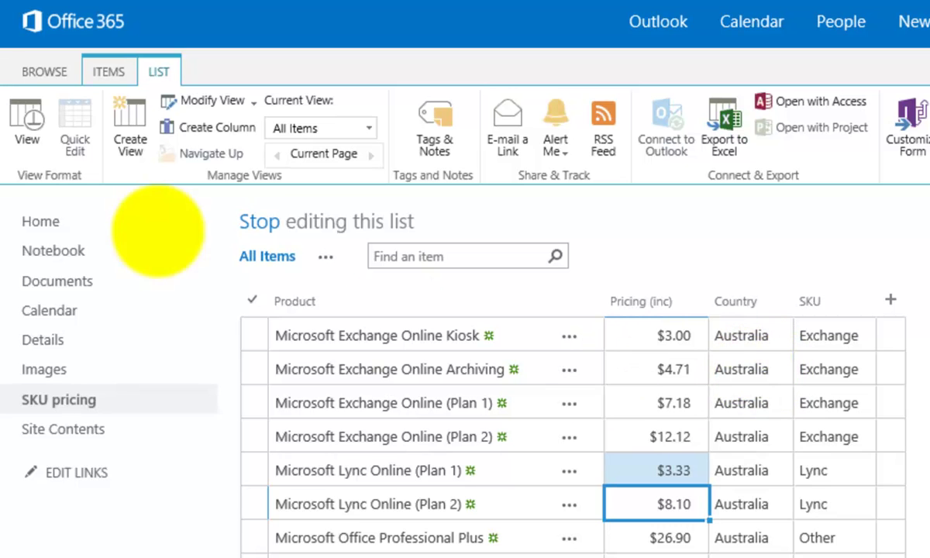
Step: Return the SKU pricing list to its standard view and show the BROWSE tab
{"action": "left_click", "coordinate": [27, 124]}
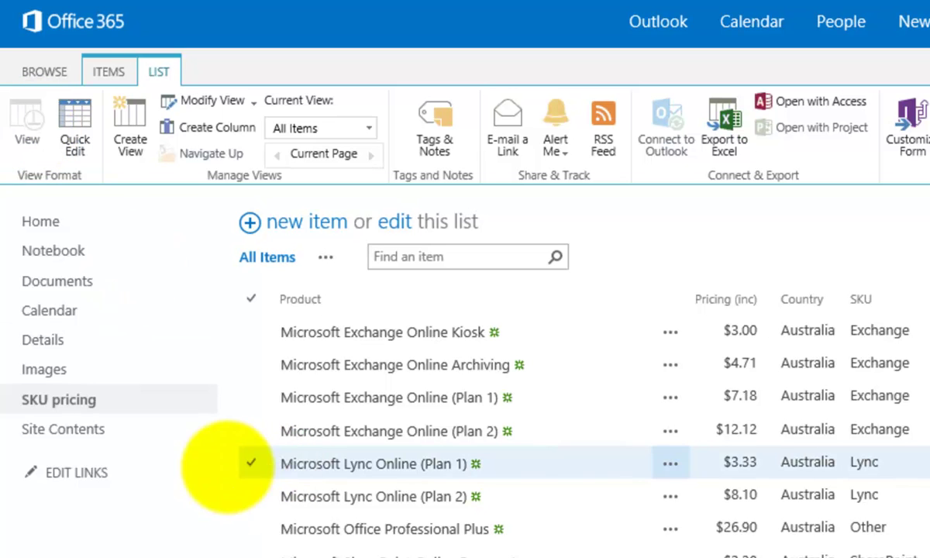
{"action": "left_click", "coordinate": [58, 73]}
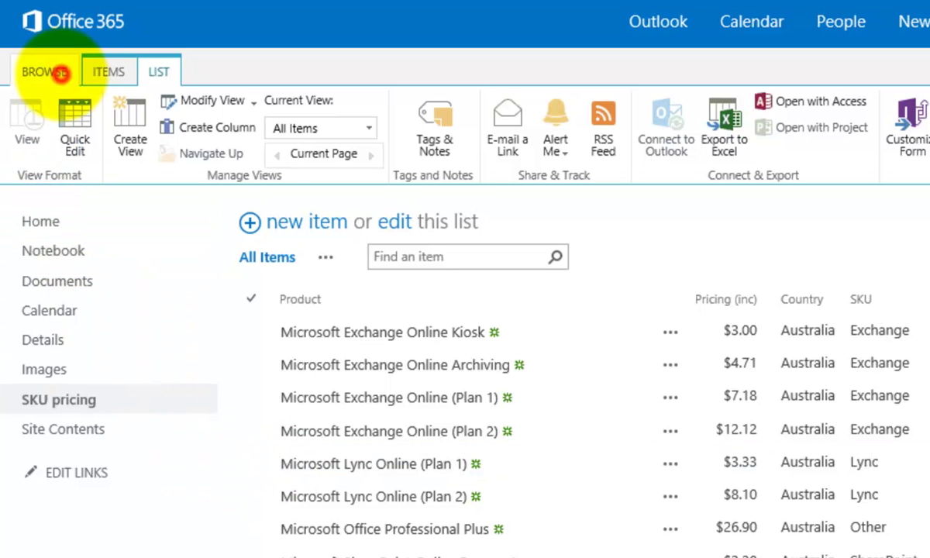